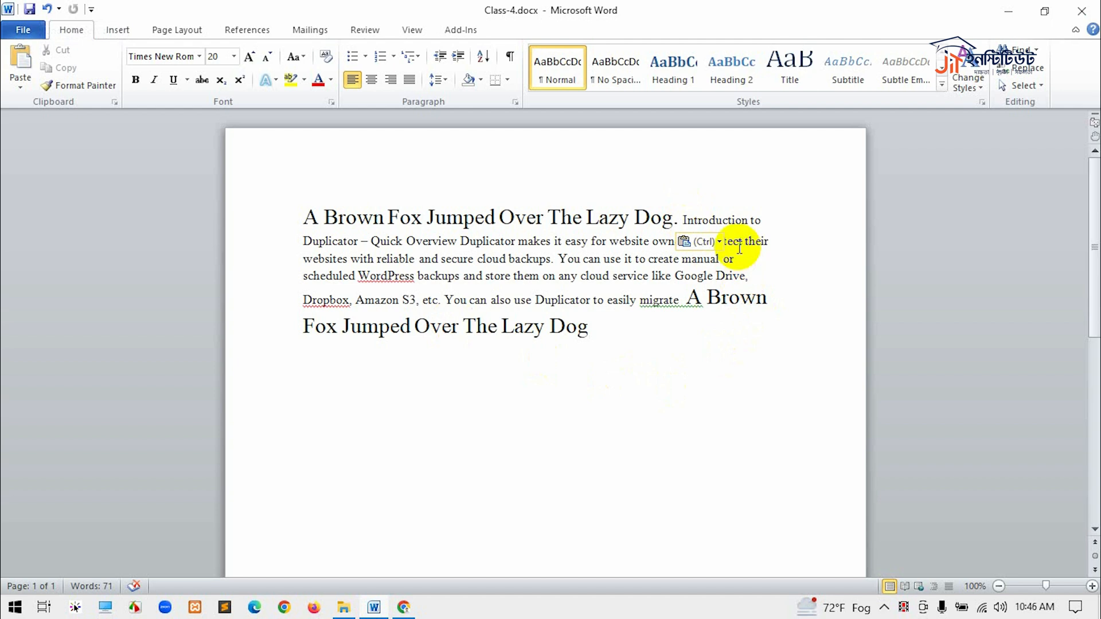
Step: Add the text "A quick brown fox" on a new line, leaving a blank line below the existing paragraph
drag(752, 277, 723, 277)
click(474, 453)
click(612, 333)
key(Return)
key(Return)
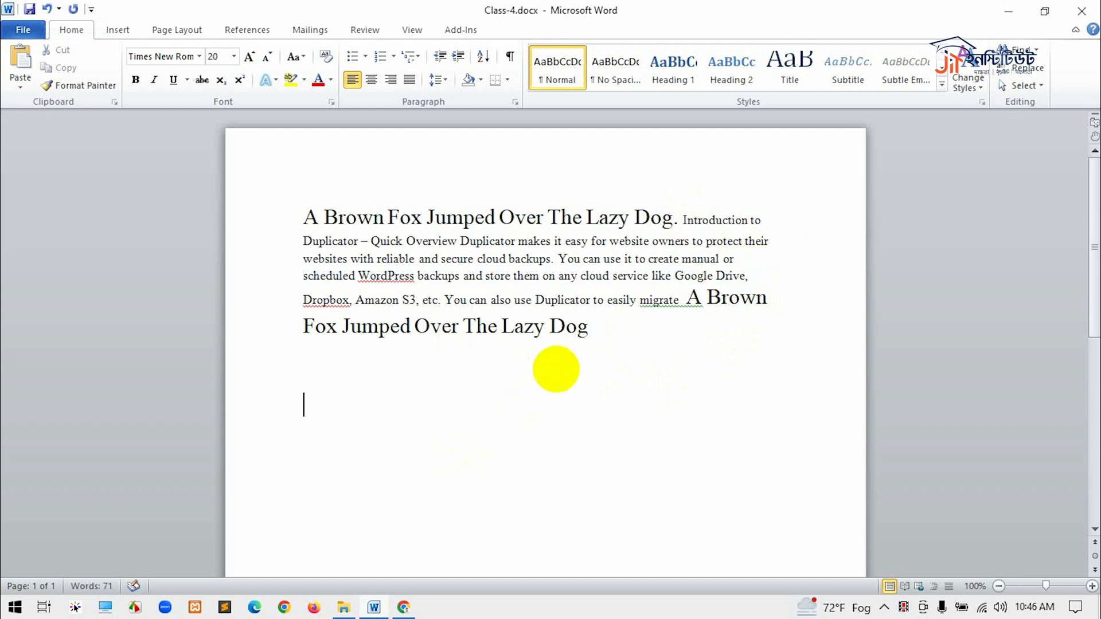
text(A q)
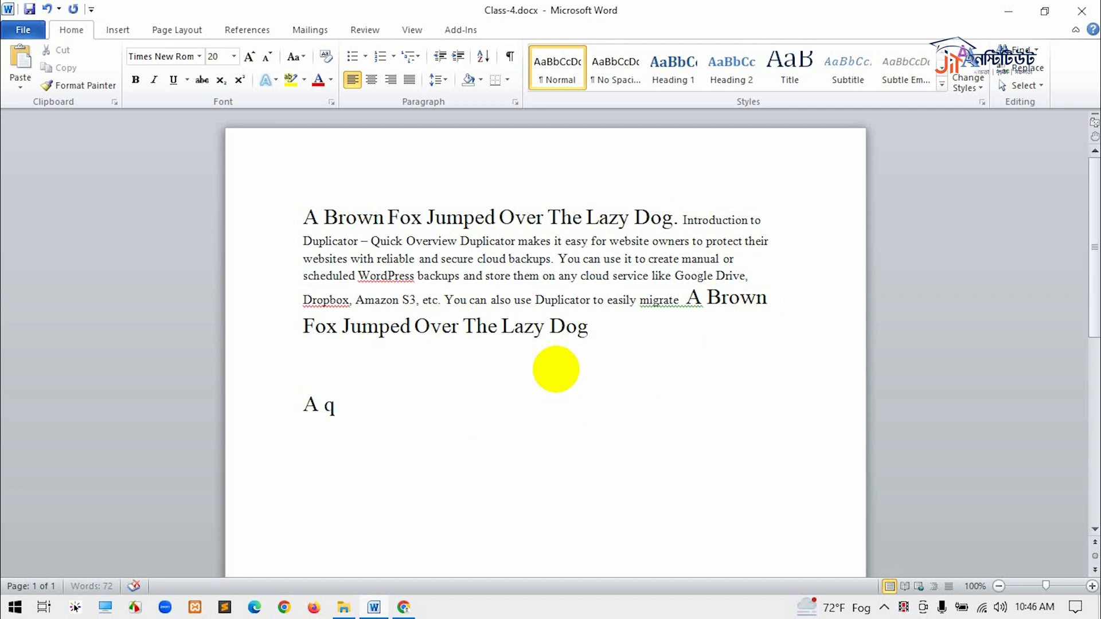
text(uick)
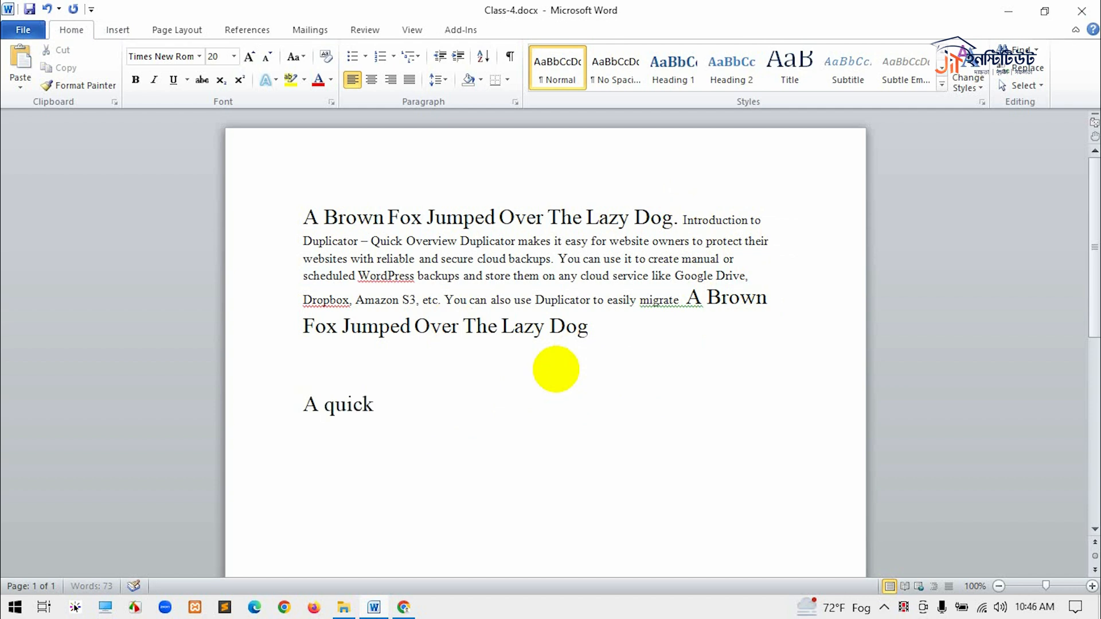
text( brown)
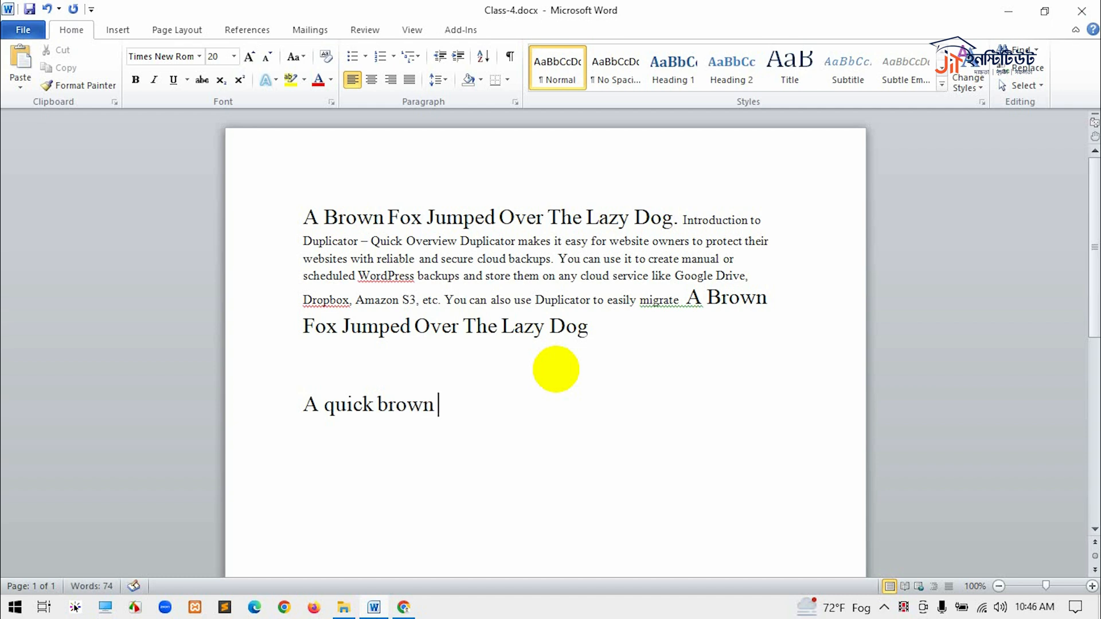
text( fox)
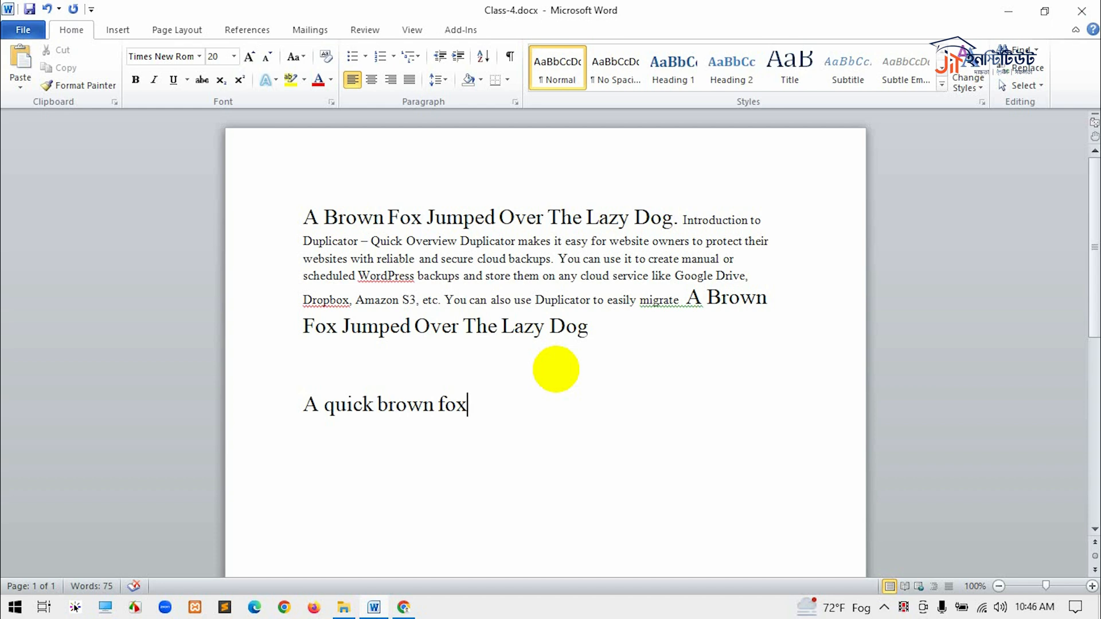
Step: Undo the words typed after "A" and retype the sentence as "A quick brown fox jumped over the lazy dog."
key(ctrl+z)
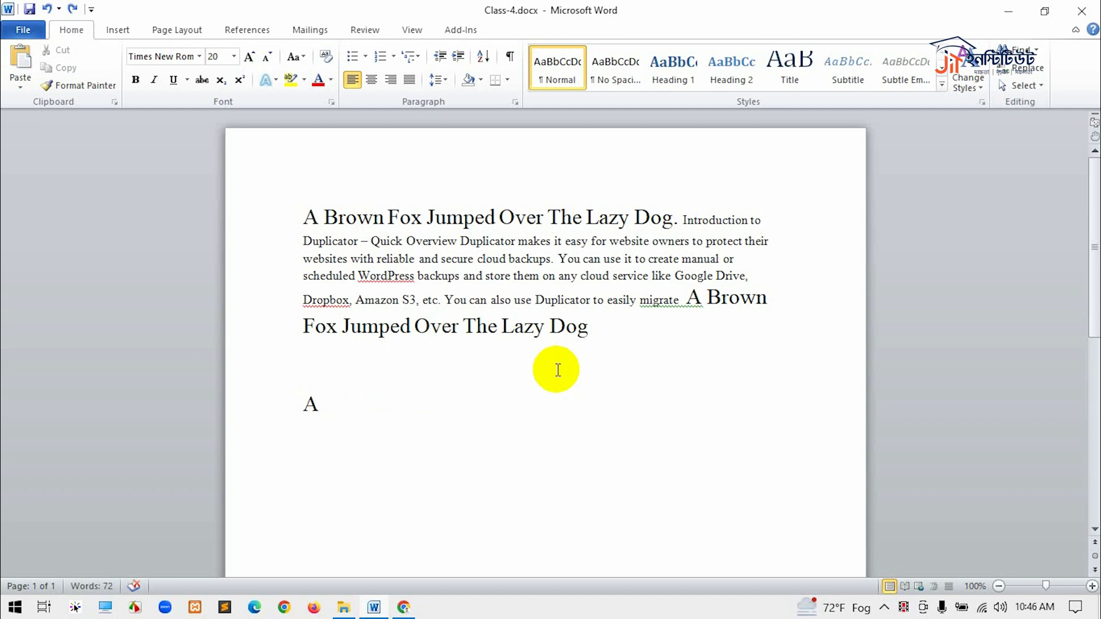
text(qi)
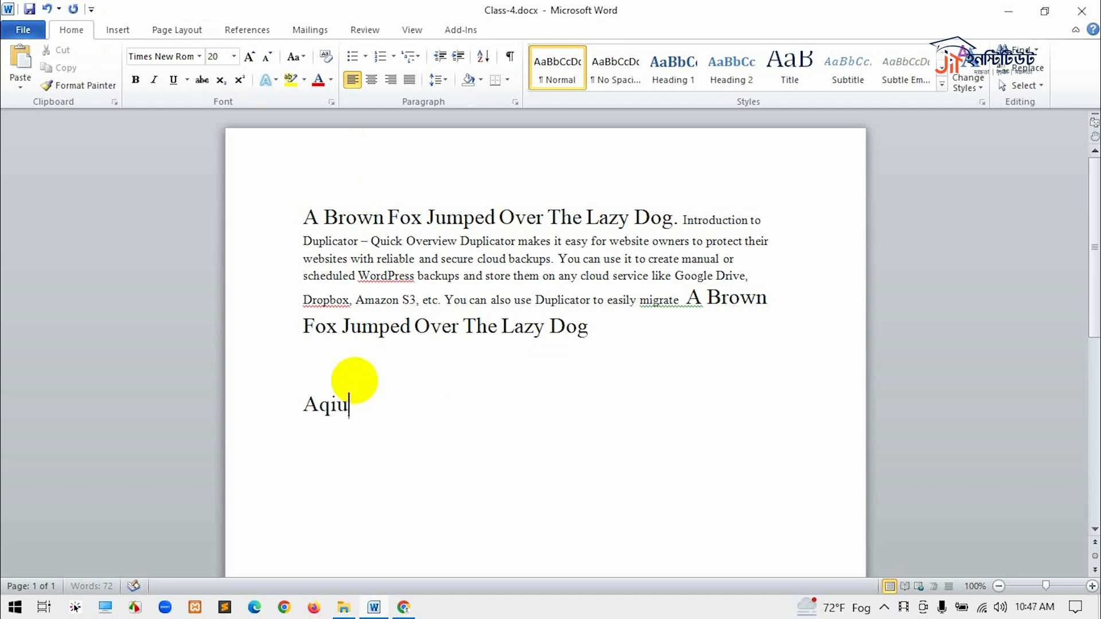
key(BackSpace)
text(uick)
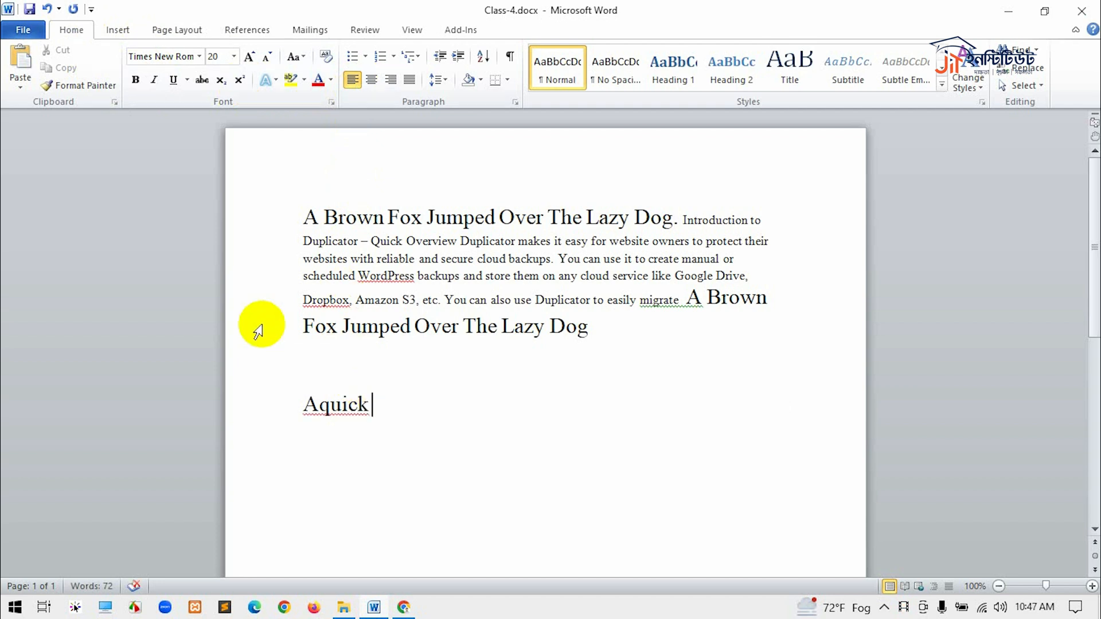
click(320, 403)
click(434, 406)
text(brown fox )
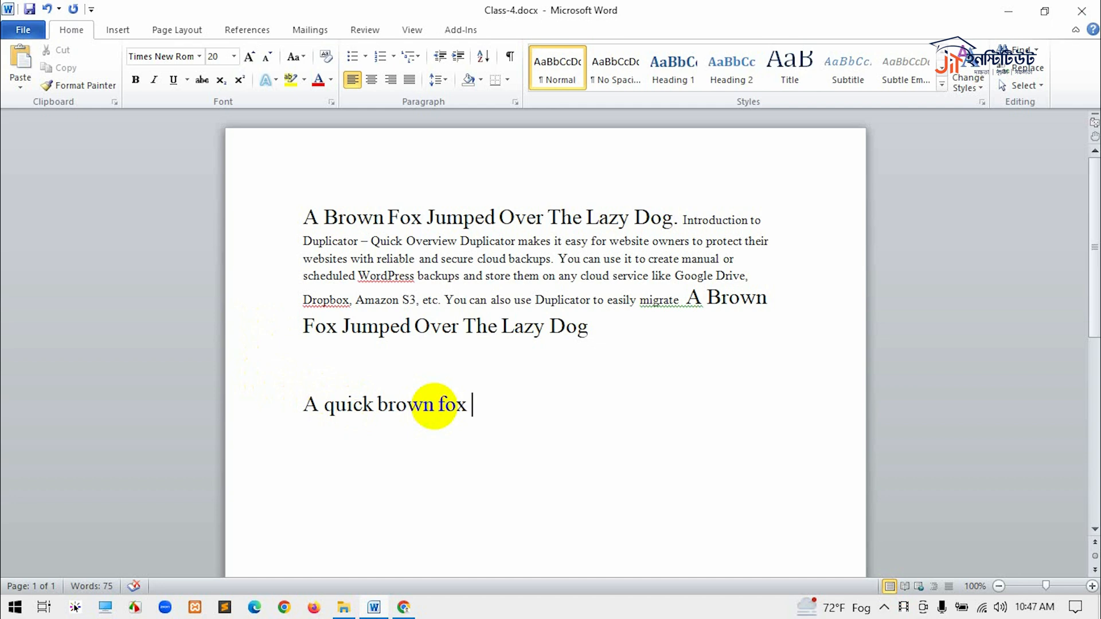
text(jumpe)
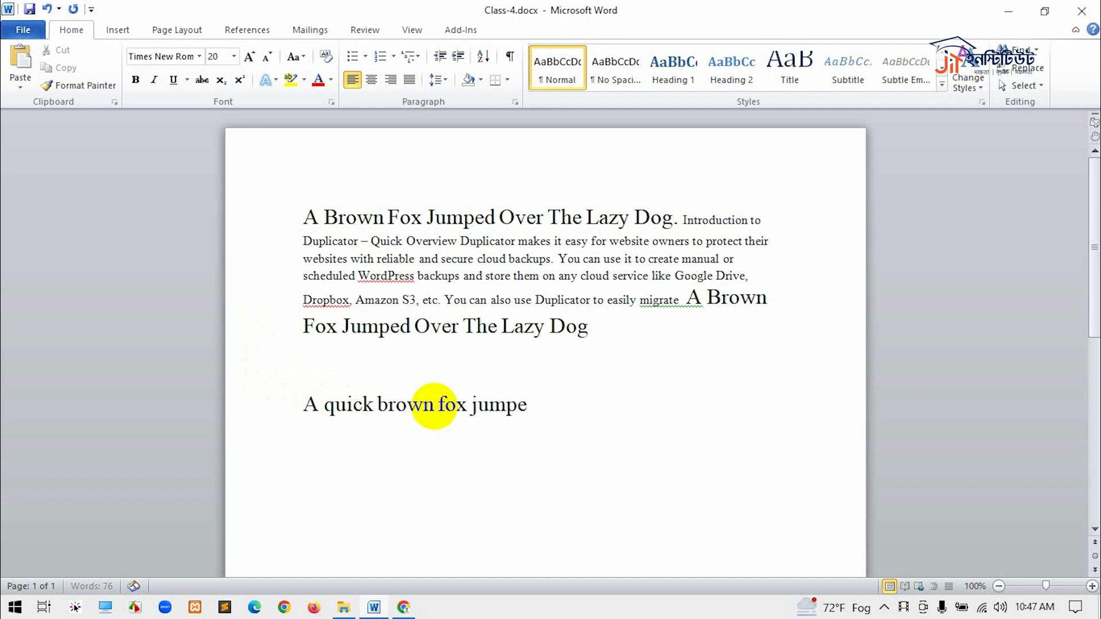
text(d ove)
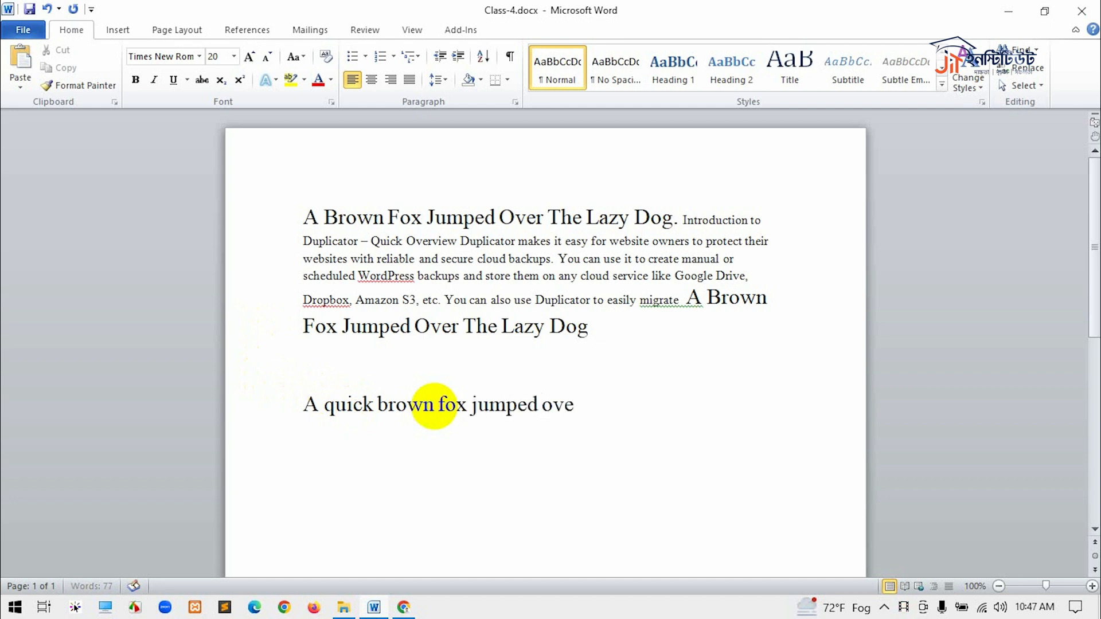
text(r the lazy dog)
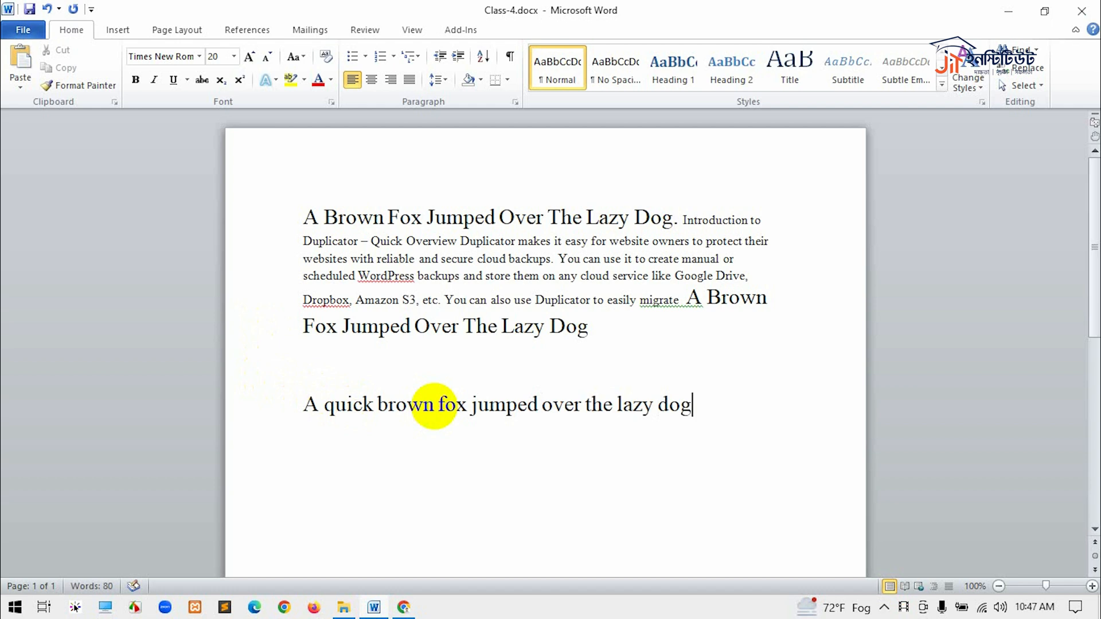
text(.)
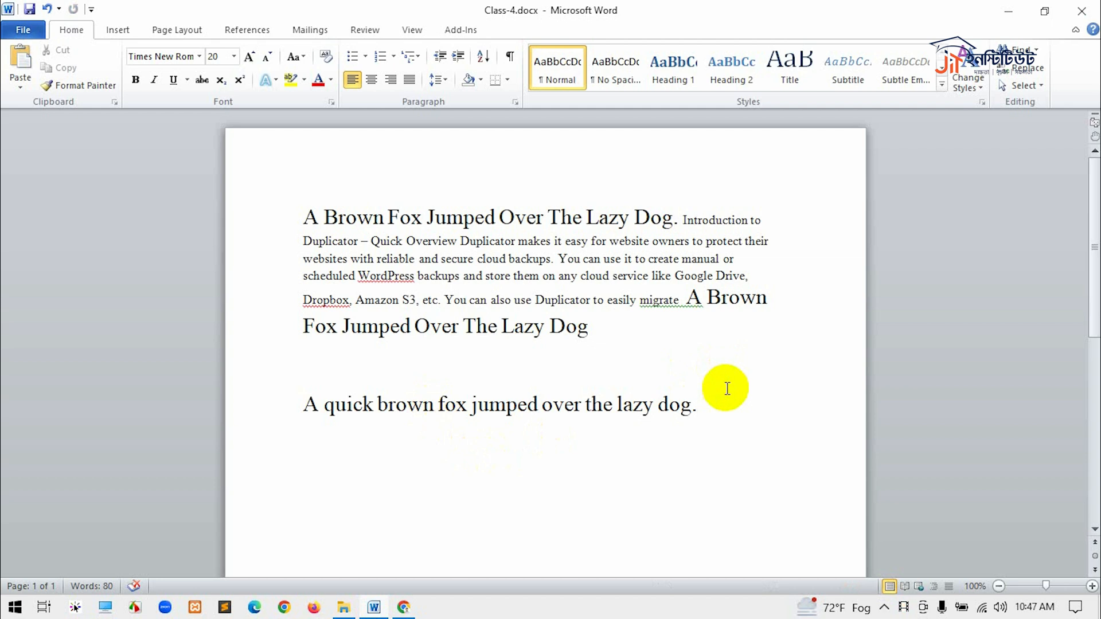
Step: Undo the latest typing in the new sentence and redo it to practise both commands
key(ctrl+z)
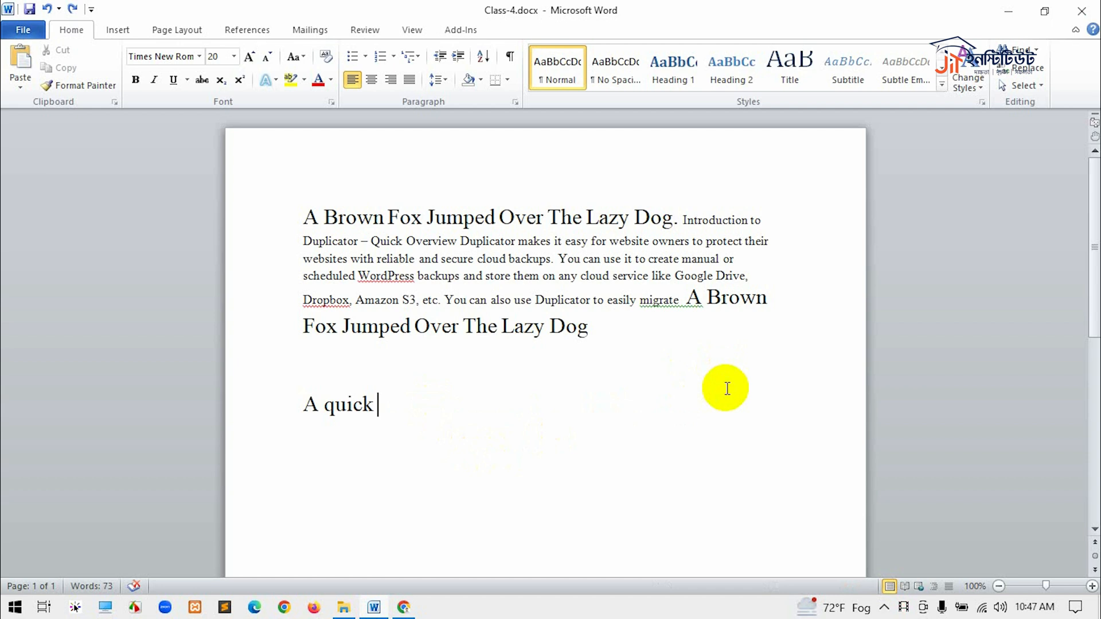
click(75, 8)
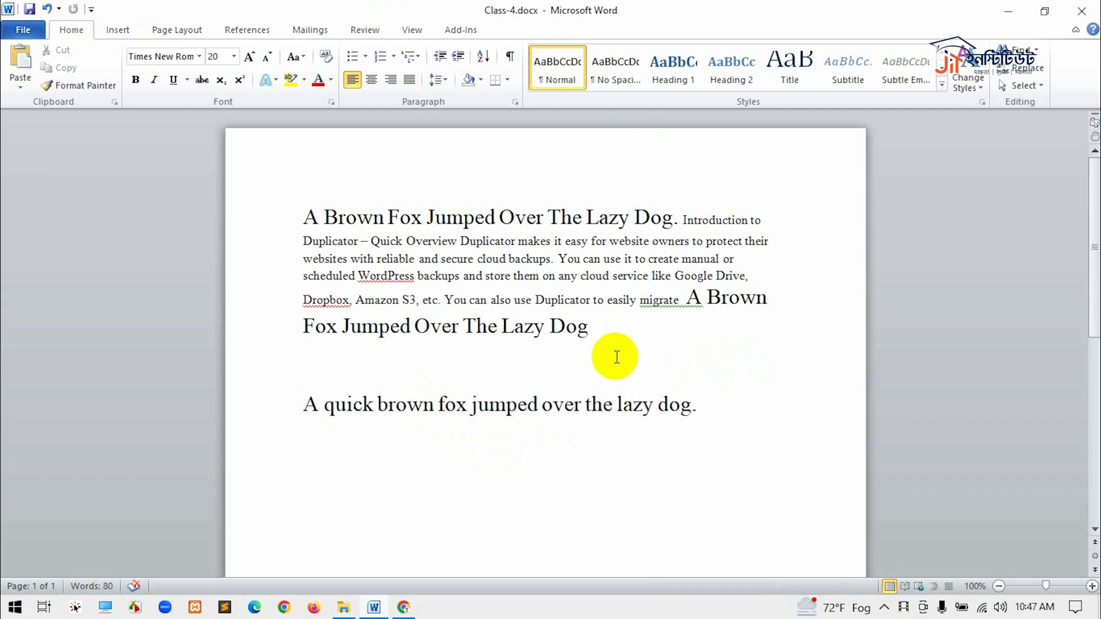
key(ctrl+z)
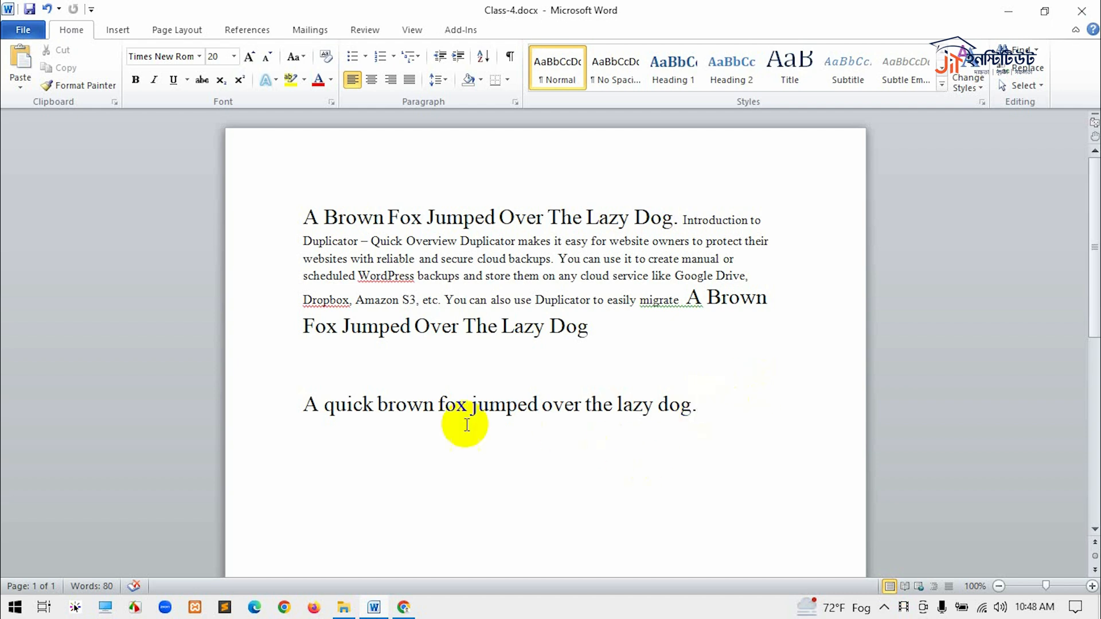
Step: Delete the sentence "A quick brown fox jumped over the lazy dog." and enter the random letters "ylkshdiosayh" in its place
drag(712, 400, 239, 457)
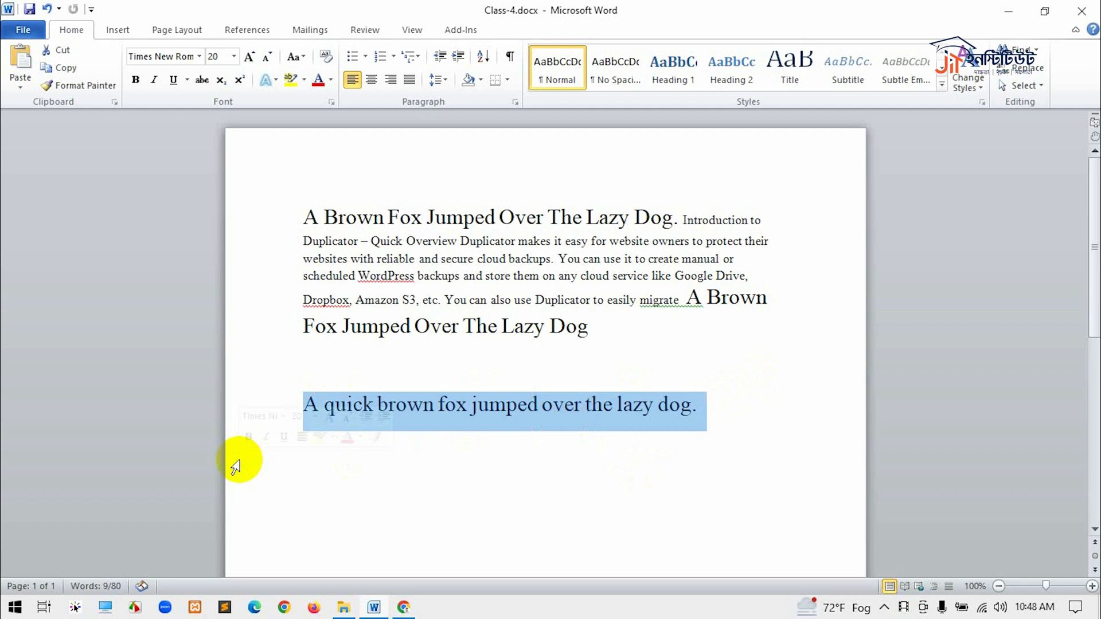
key(Delete)
text(y)
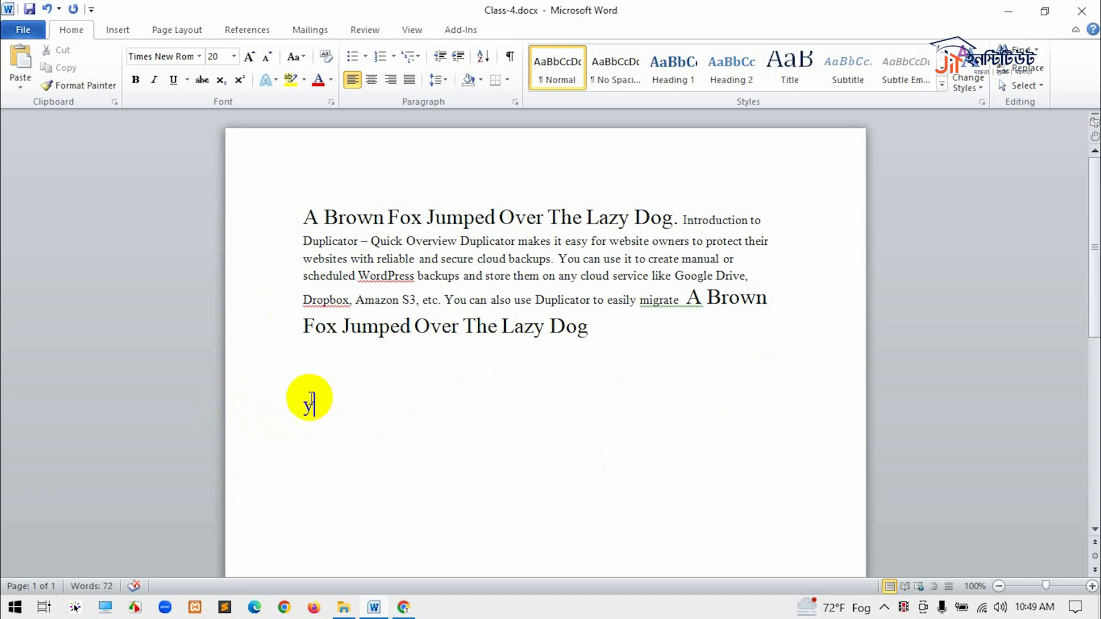
text(lkshdiosayh)
Step: Erase the random letters, the blank lines and the "og" of "Dog" above, and enter "a;slkdfjoasiklsdahflosdakhf" after the "D"
key(BackSpace)
key(BackSpace)
key(BackSpace)
key(BackSpace)
key(BackSpace)
key(BackSpace)
key(BackSpace)
key(BackSpace)
key(BackSpace)
key(BackSpace)
key(BackSpace)
key(BackSpace)
key(BackSpace)
key(BackSpace)
key(BackSpace)
key(BackSpace)
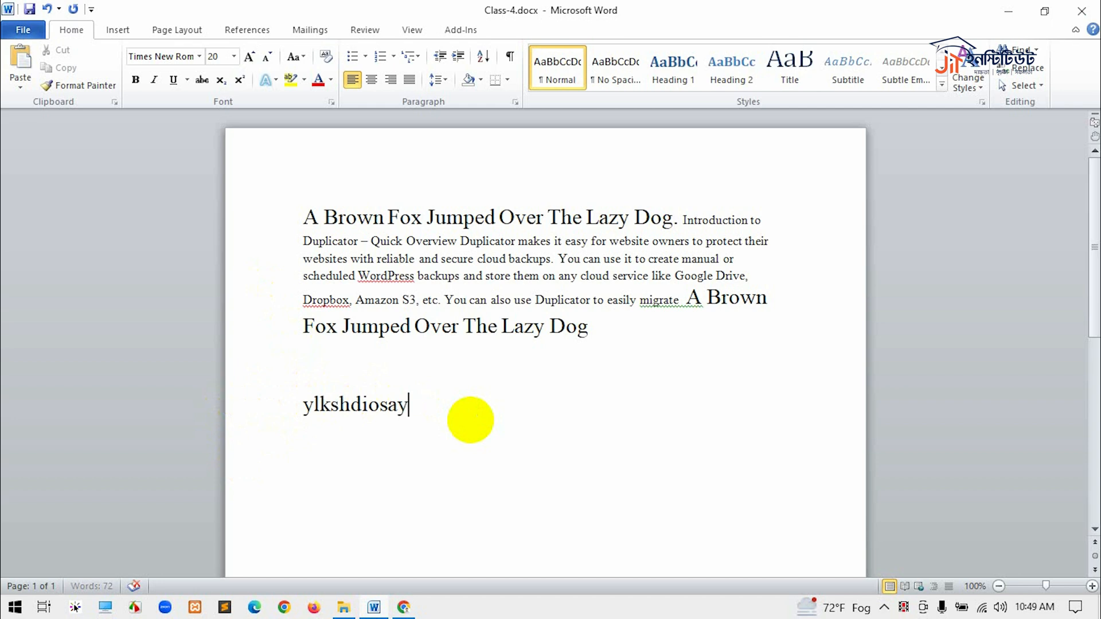
text(a;slkdfjoasiklsdahflosdakhf)
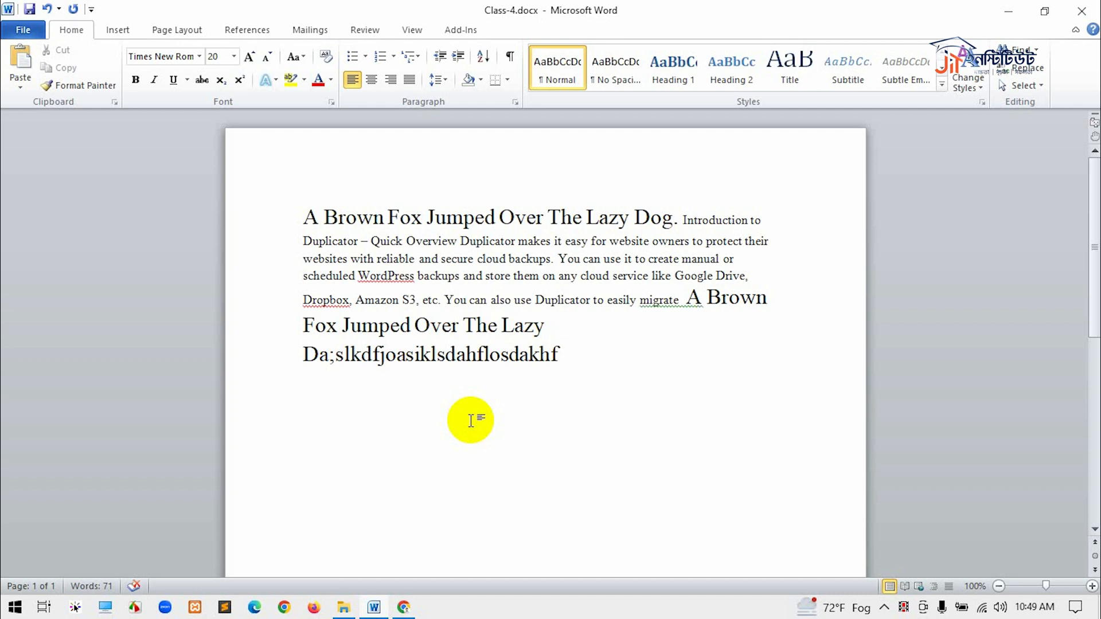
Step: Undo the random typing and deletions to restore the sentence "A quick brown fox jumped over the lazy dog."
key(ctrl+z)
key(ctrl+z)
key(ctrl+z)
key(ctrl+z)
key(ctrl+z)
key(ctrl+z)
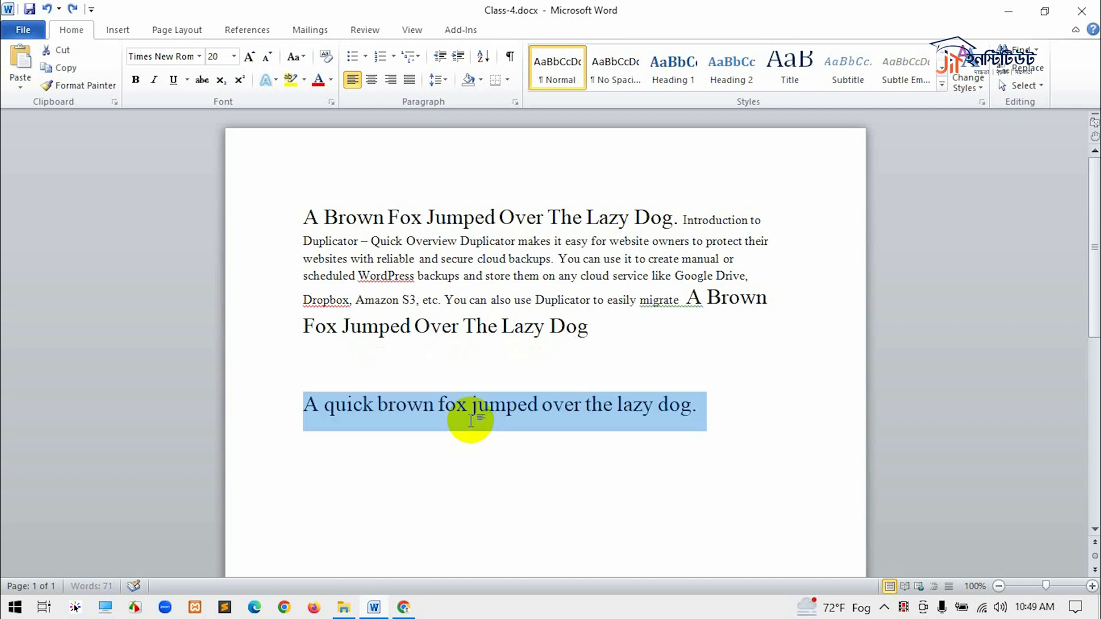
Step: Undo all remaining edits back to the single line "A Quick Brown Fox Jumped Over The Lazy Dog."
key(ctrl+z)
key(ctrl+z)
key(ctrl+z)
key(ctrl+z)
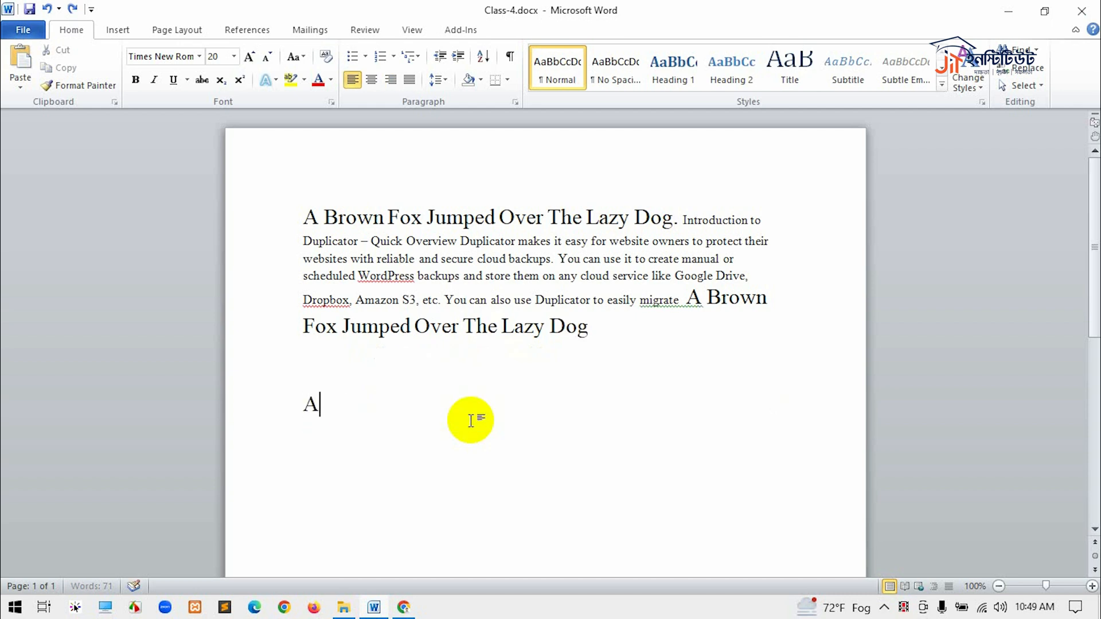
key(ctrl+y)
key(ctrl+y)
key(ctrl+y)
key(ctrl+y)
key(ctrl+y)
key(ctrl+y)
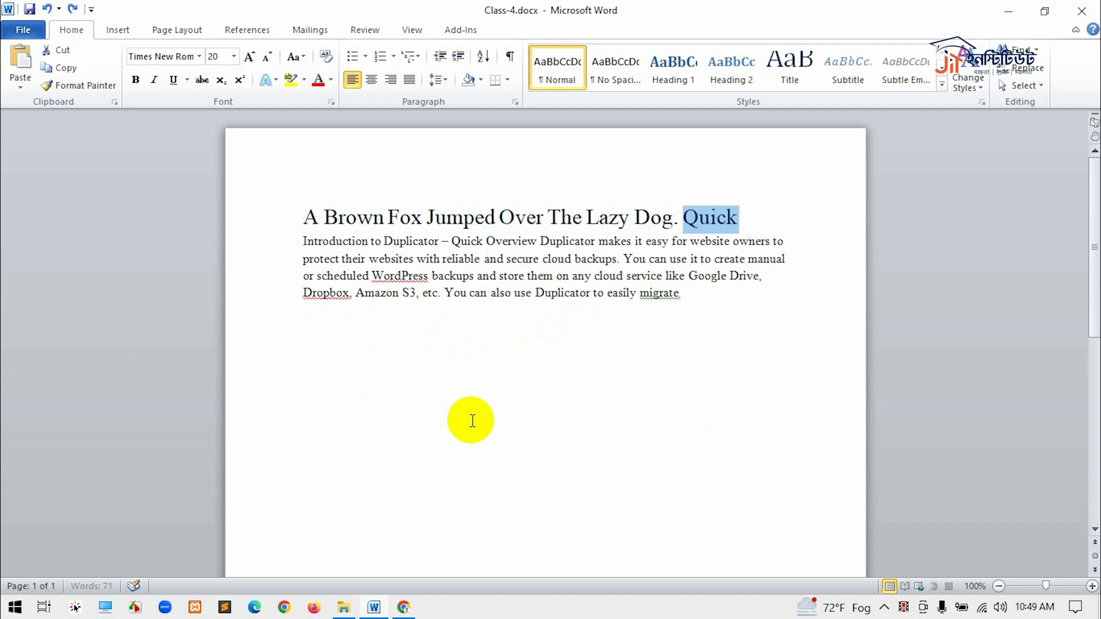
key(ctrl+z)
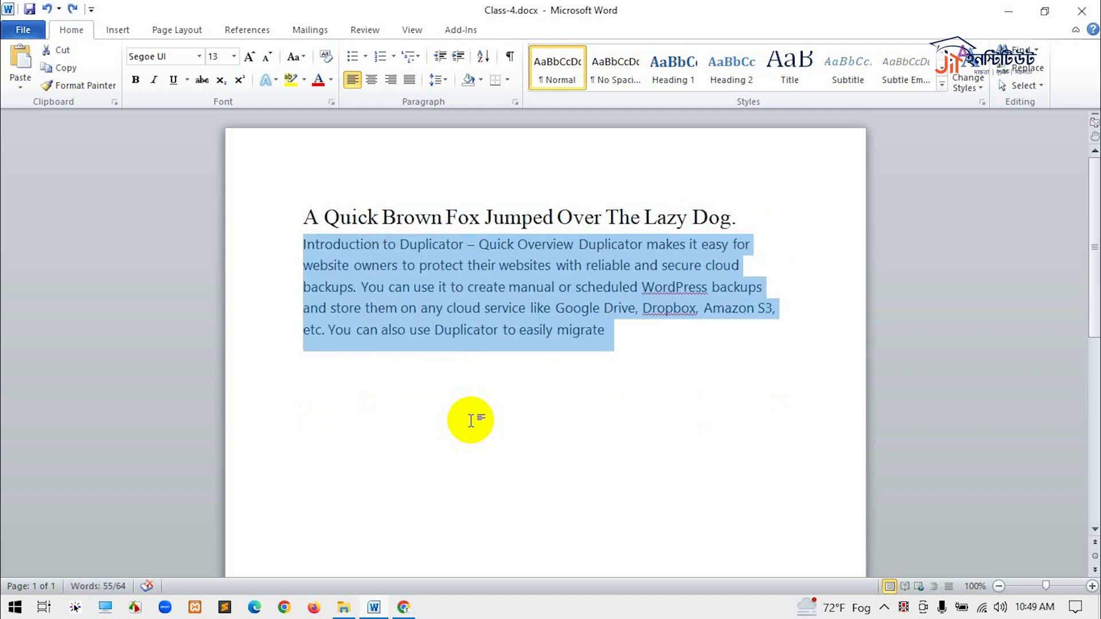
key(ctrl+z)
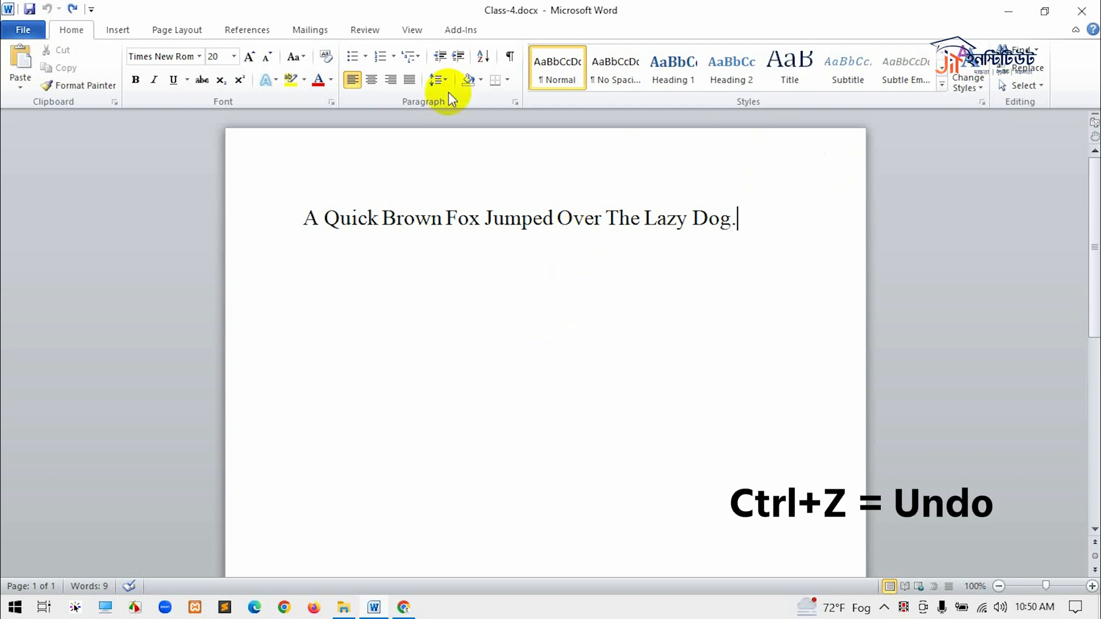
Step: Add the random letters "dfgsdfgsdfsdfsdsdfsdfg" directly after "Dog." and leave the insertion point at their end
text(dfgsdfgsdfsdfsdsdfsdfg)
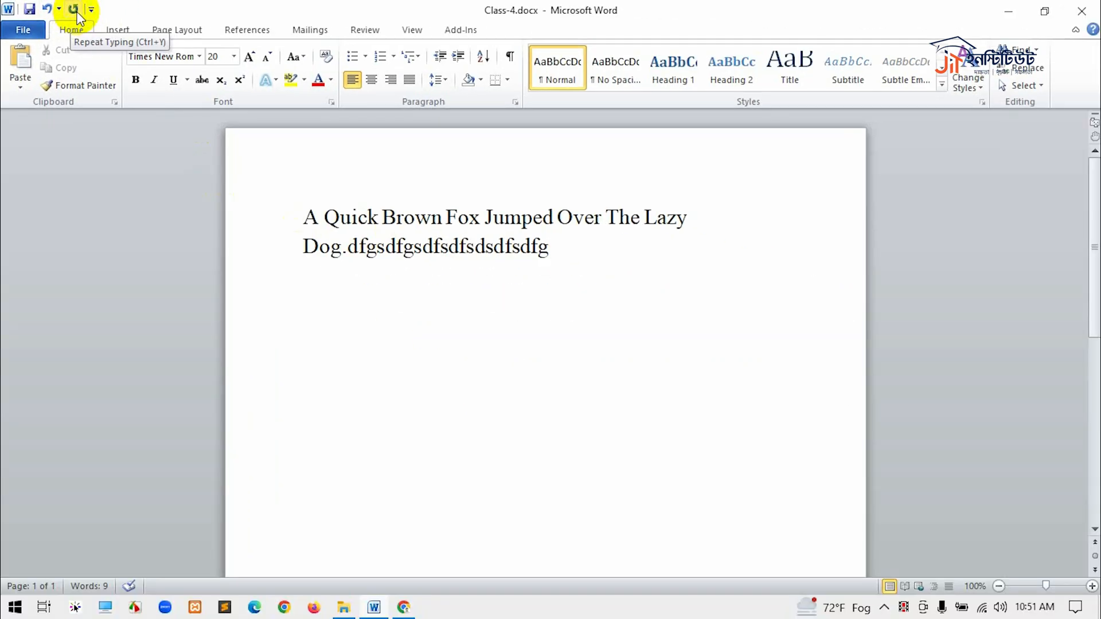
drag(572, 247, 315, 254)
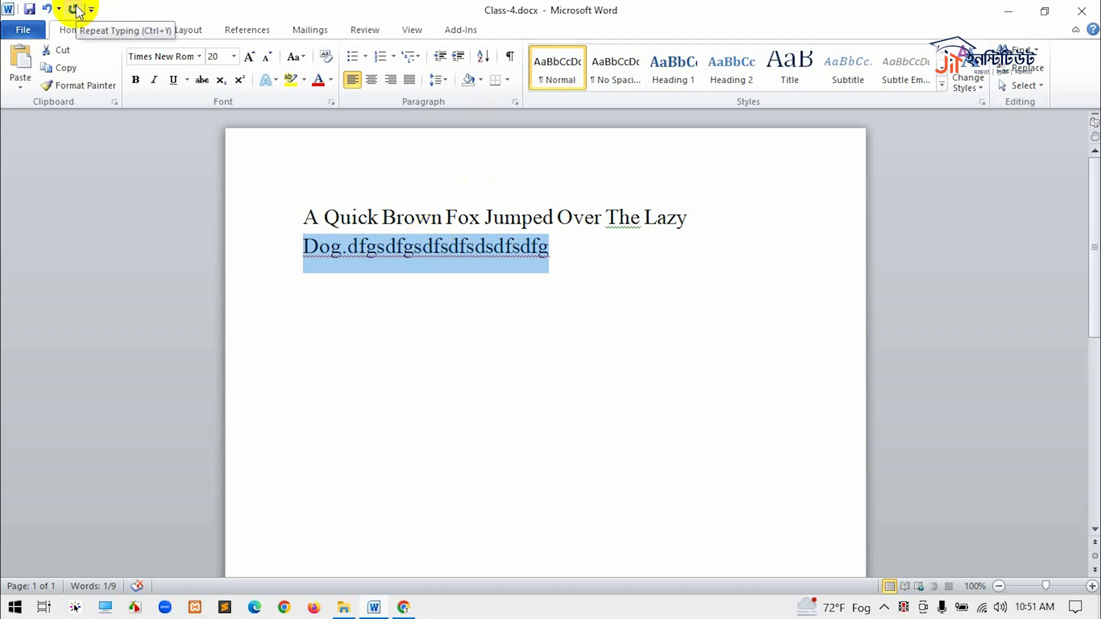
click(631, 303)
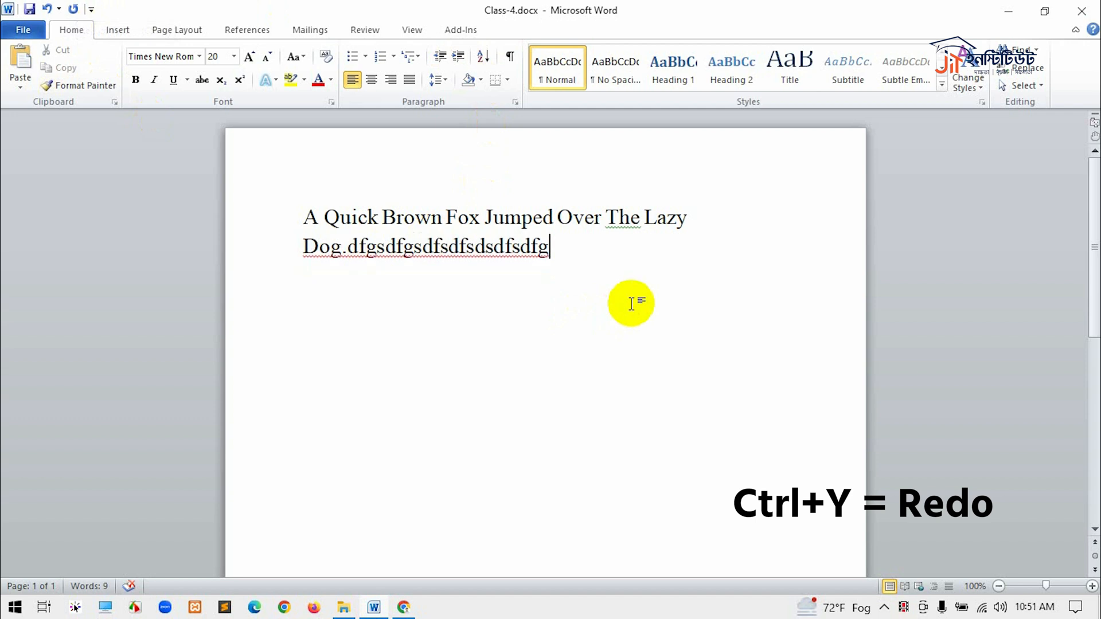
Step: Repeat the last typing over and over until the random letters extend down to the ninth line
key(ctrl+y)
key(ctrl+y)
key(ctrl+y)
key(ctrl+y)
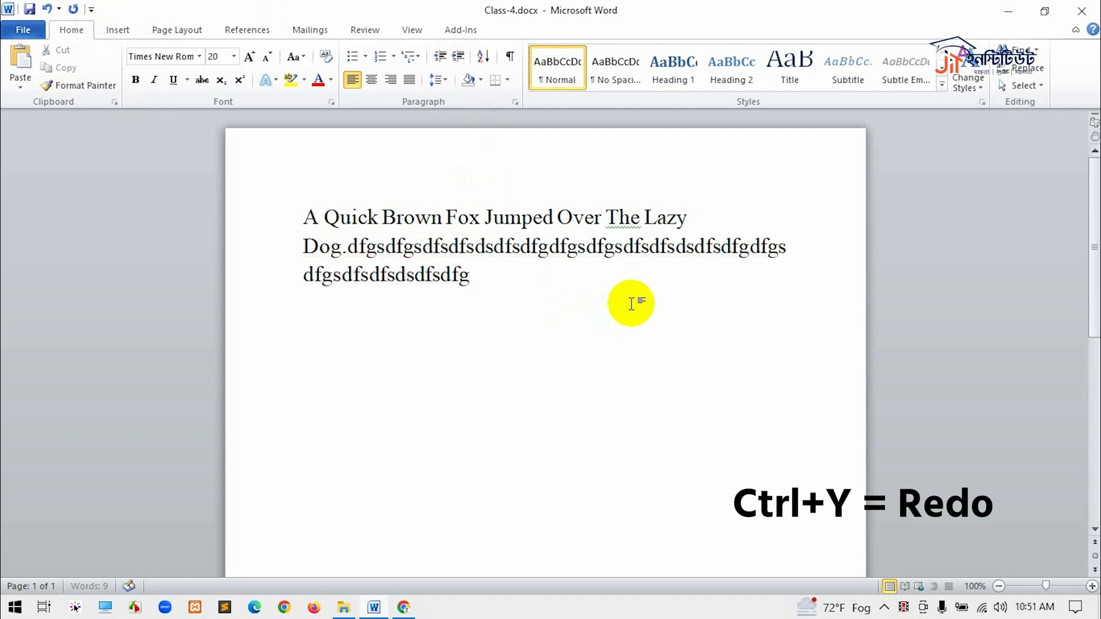
key(ctrl+y)
key(ctrl+y)
key(ctrl+y)
key(ctrl+y)
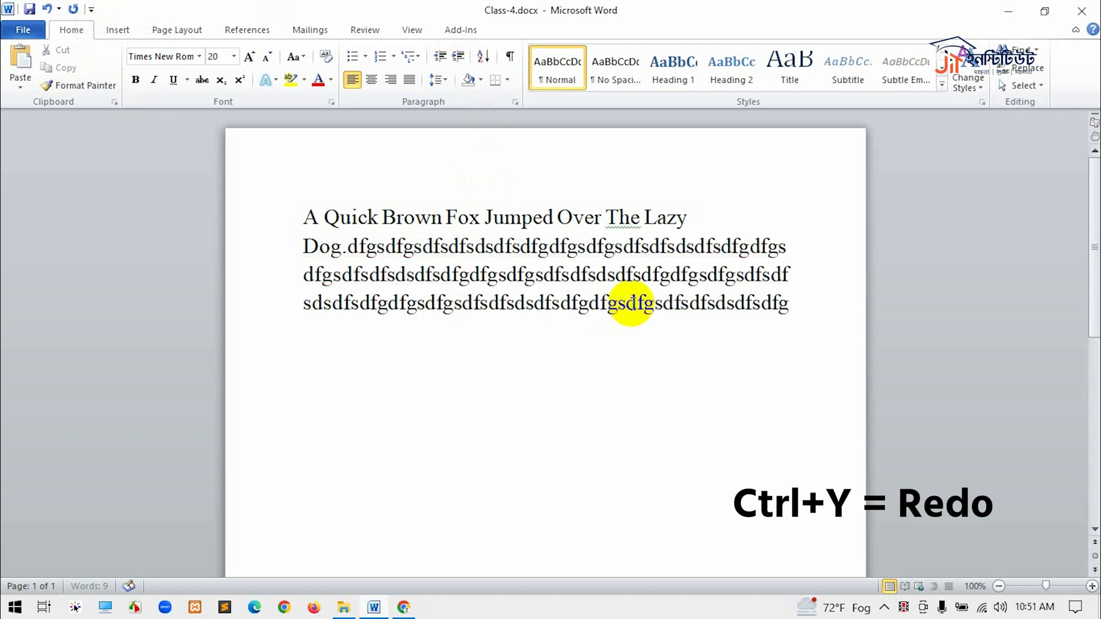
key(ctrl+y)
key(ctrl+y)
key(ctrl+y)
key(ctrl+y)
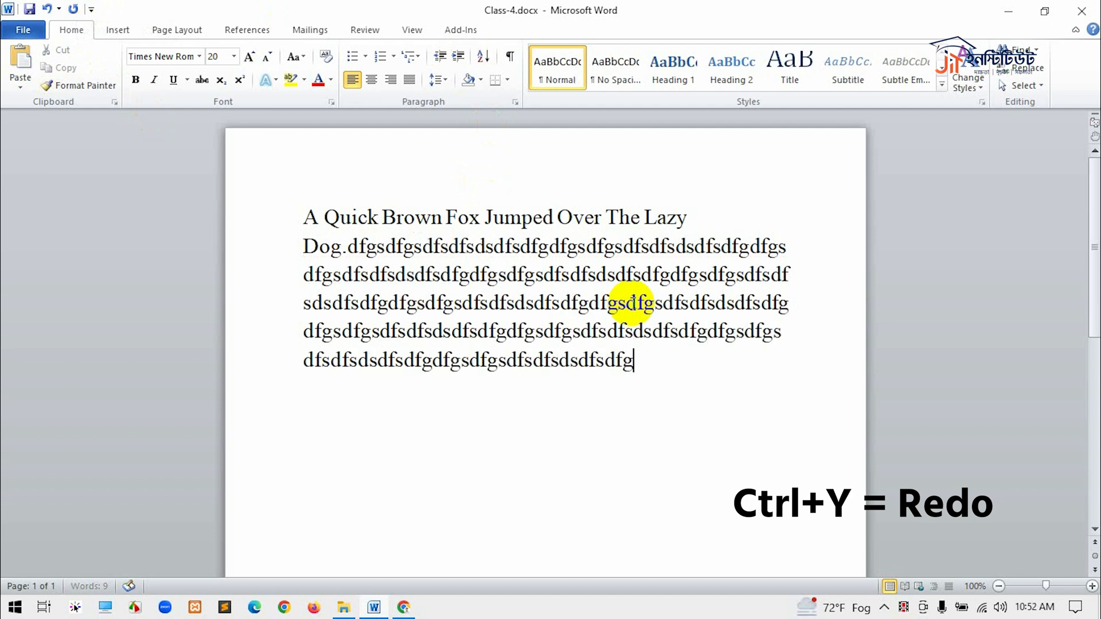
key(ctrl+y)
key(ctrl+y)
key(ctrl+y)
key(ctrl+y)
key(ctrl+y)
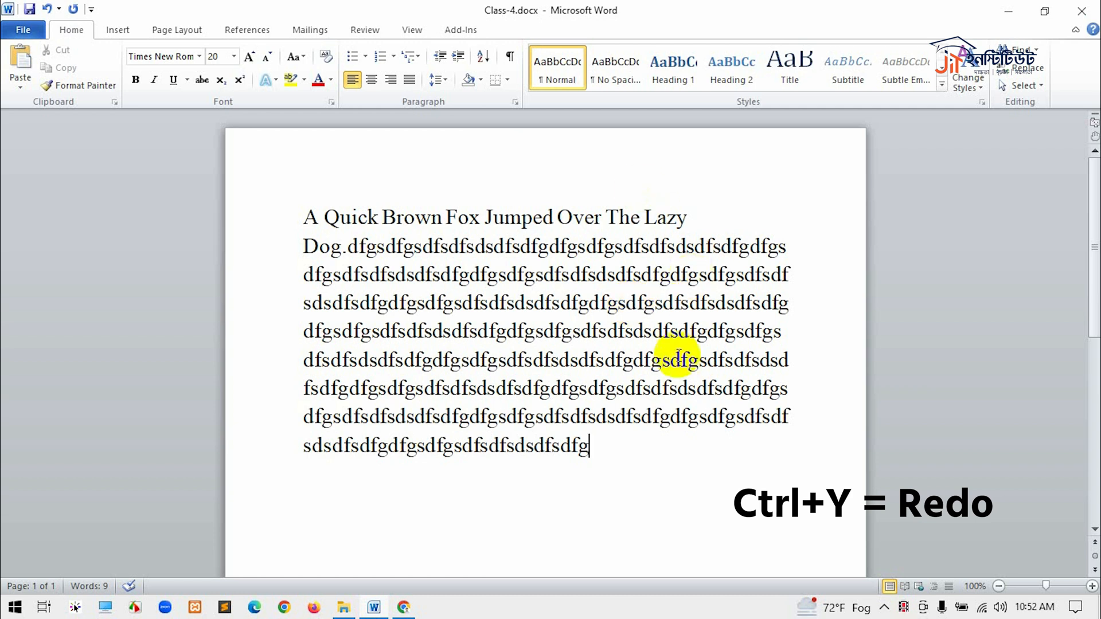
Step: Delete all the random letters following "A Quick Brown Fox Jumped Over The Lazy Dog."
drag(651, 447, 352, 239)
key(Delete)
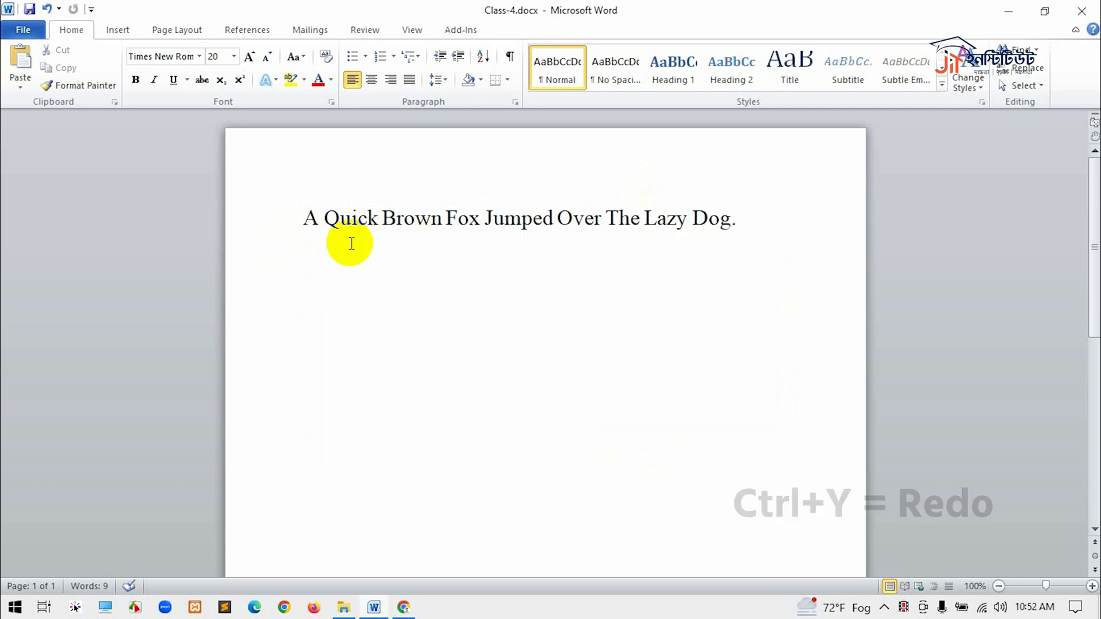